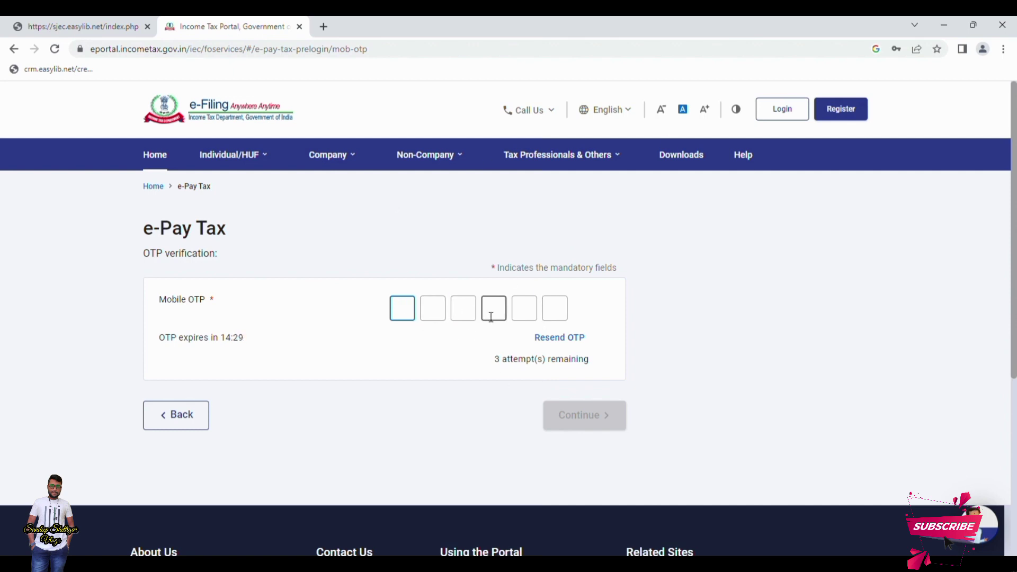
Submit the six-digit mobile OTP, then start a new payment from the Income Tax tile
type("111111")
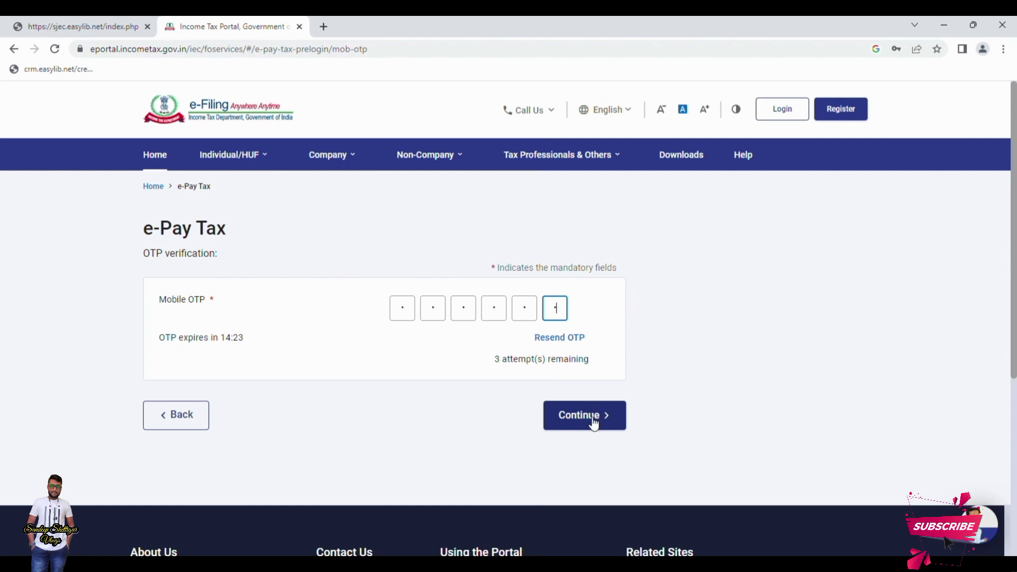
left_click(587, 419)
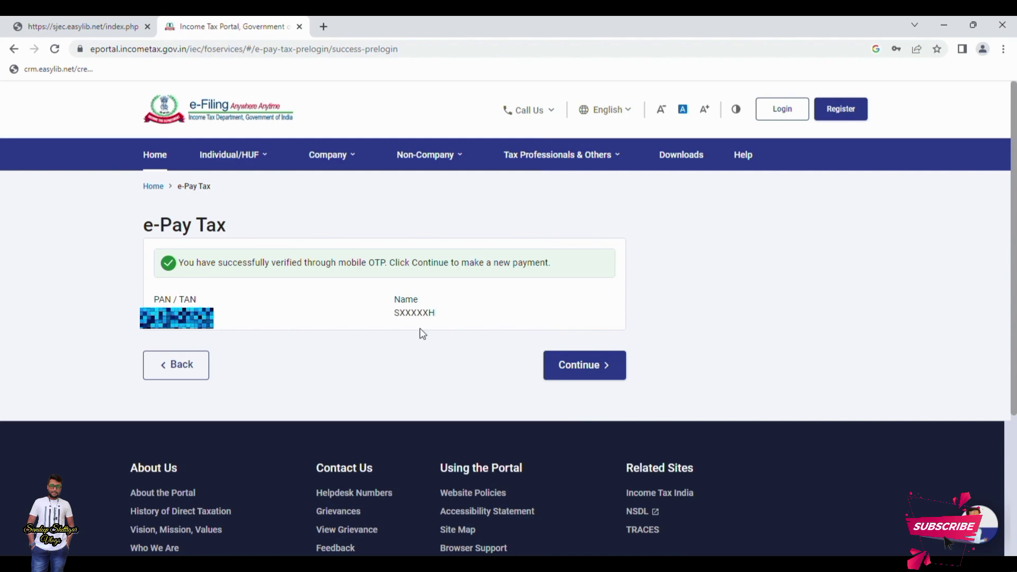
left_click(604, 375)
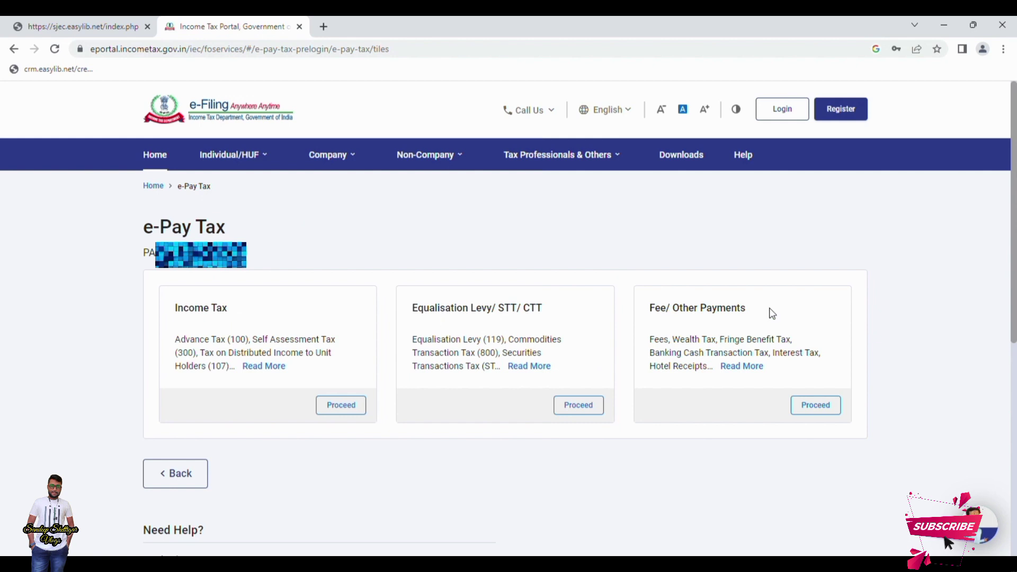
mouse_move(287, 372)
left_click(344, 408)
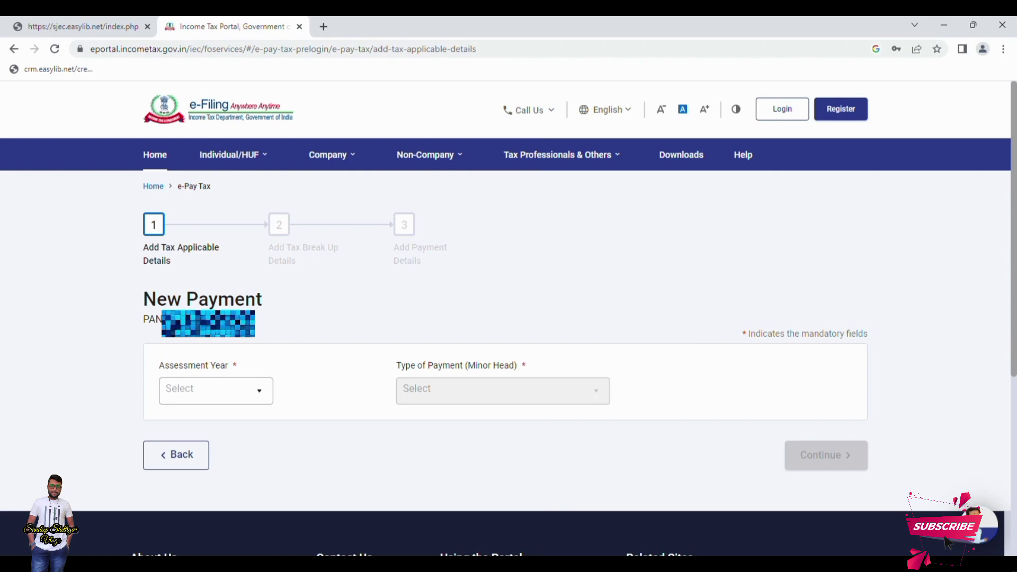
Choose Assessment Year 2024-25 and minor head Other Receipts (500) for the payment
left_click(238, 392)
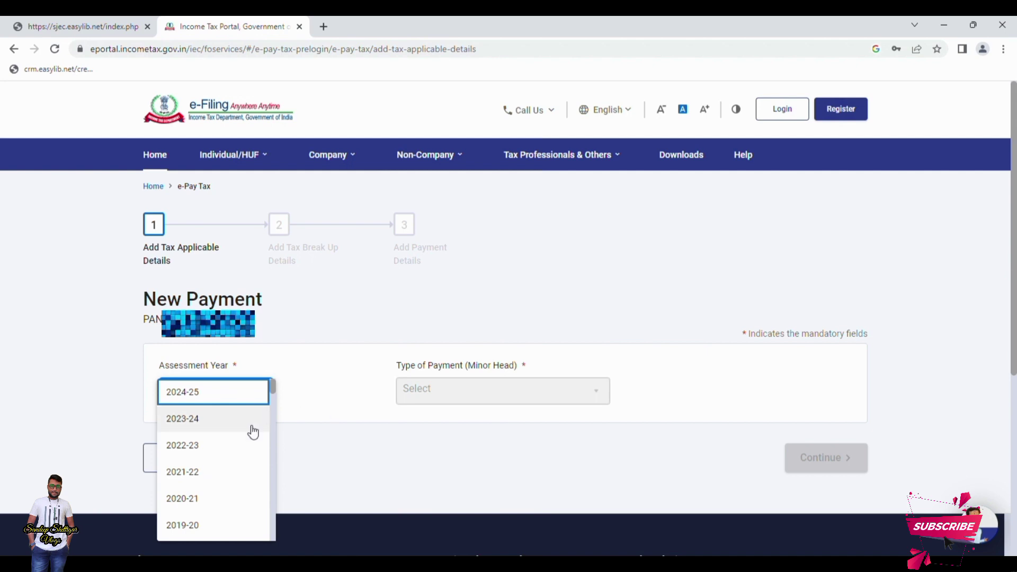
left_click(239, 398)
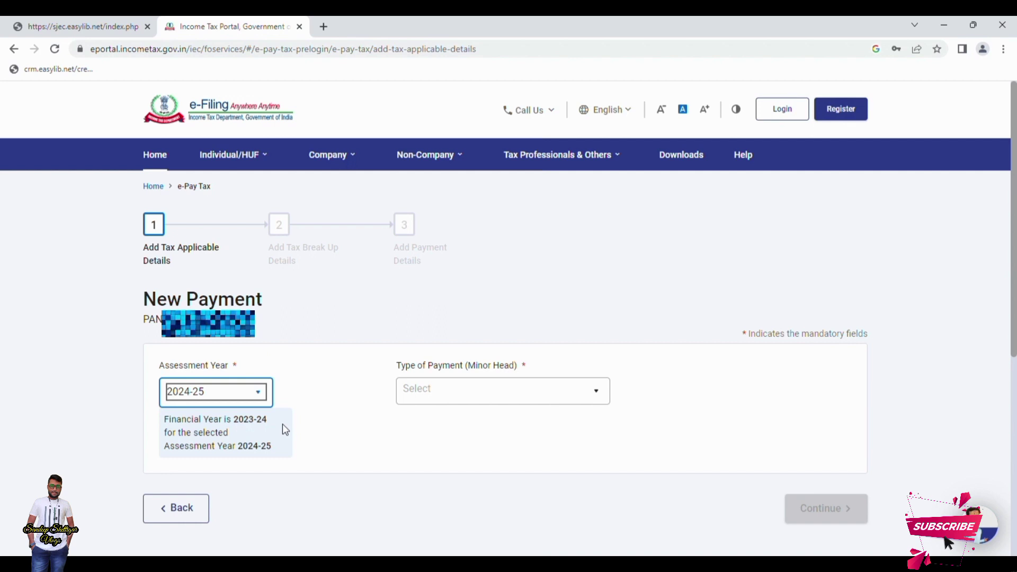
left_click(481, 397)
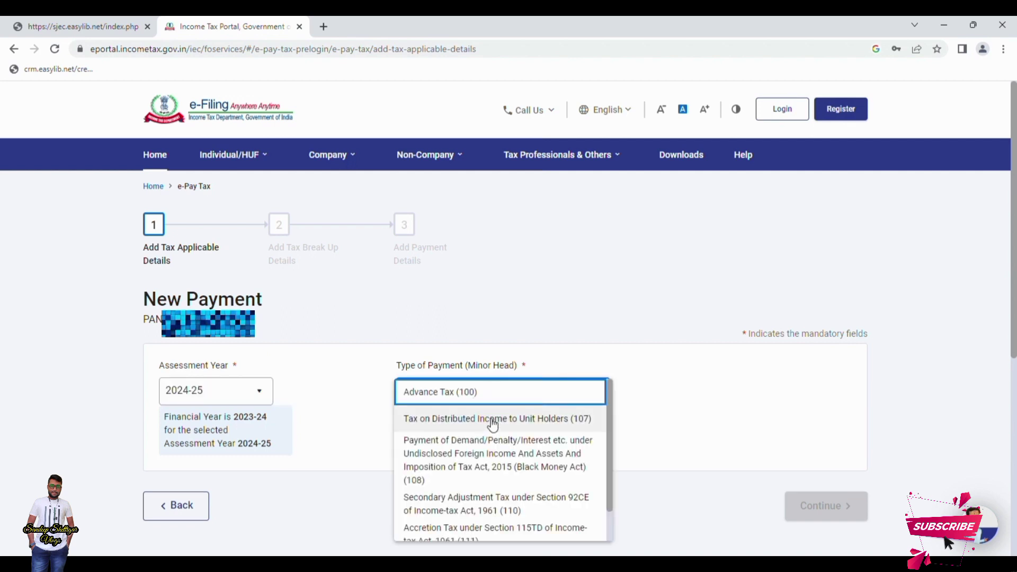
scroll(516, 473, "down", 1)
scroll(516, 472, "down", 1)
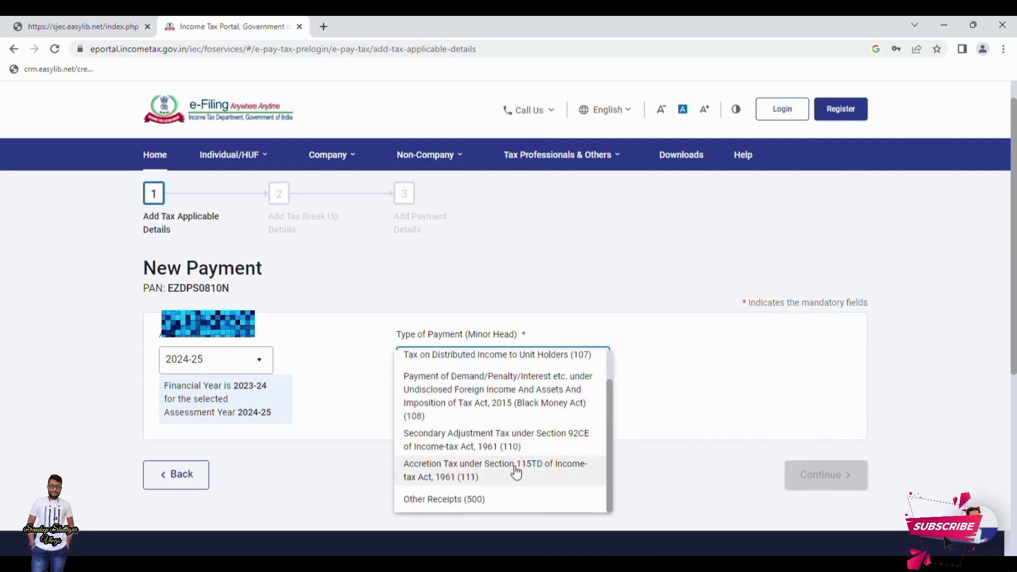
scroll(463, 474, "up", 2)
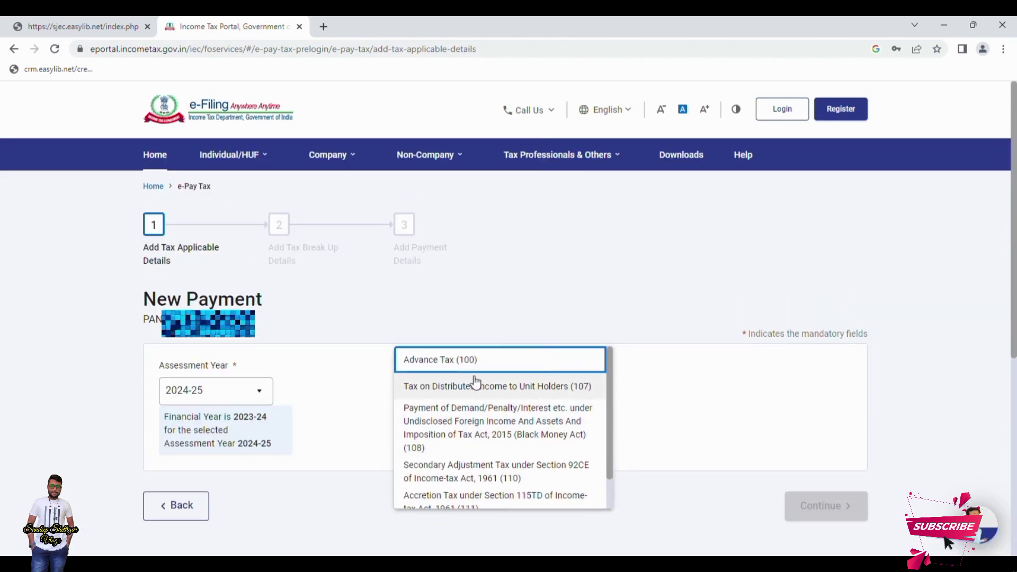
scroll(472, 384, "down", 1)
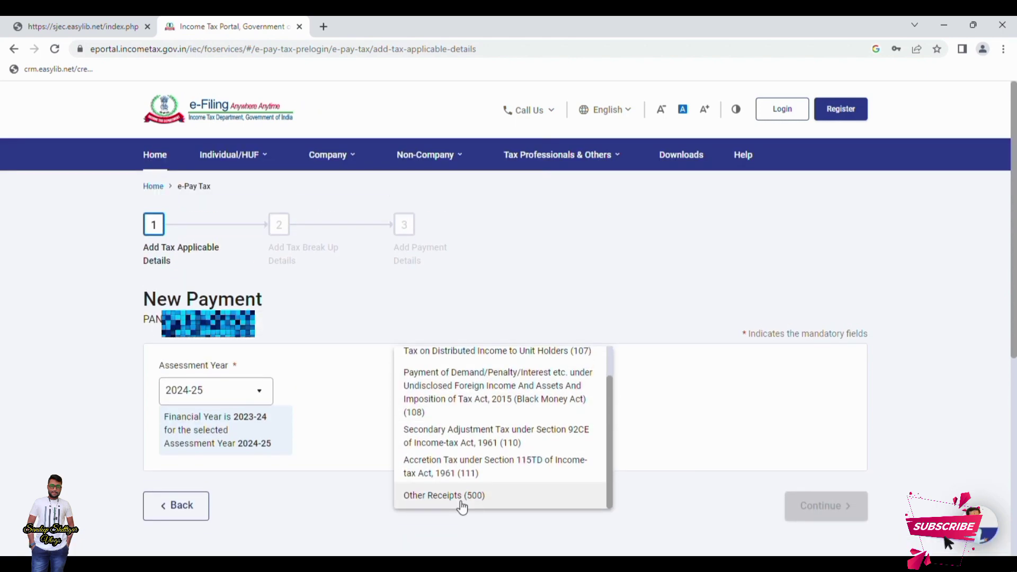
scroll(462, 469, "up", 1)
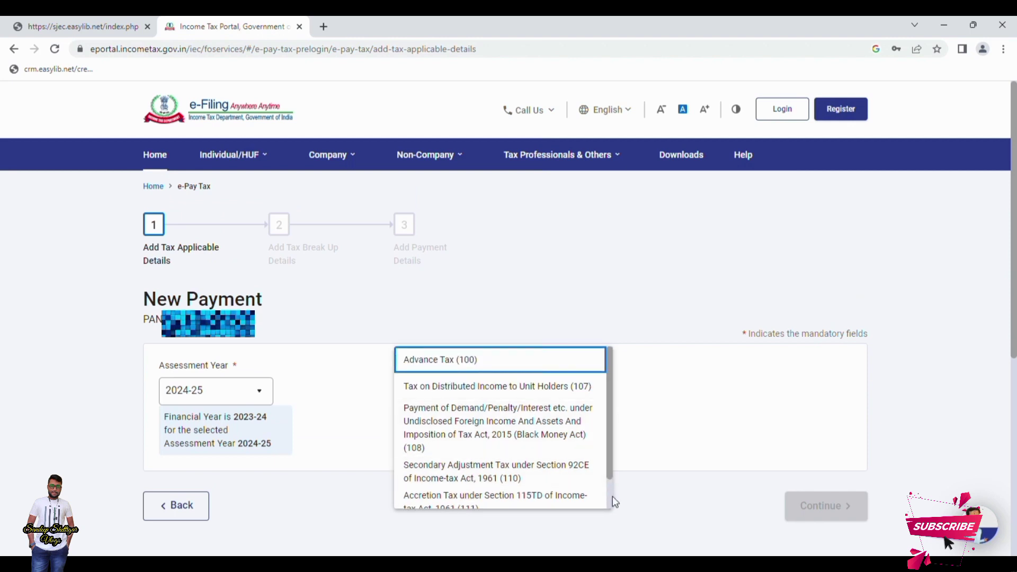
scroll(521, 438, "down", 1)
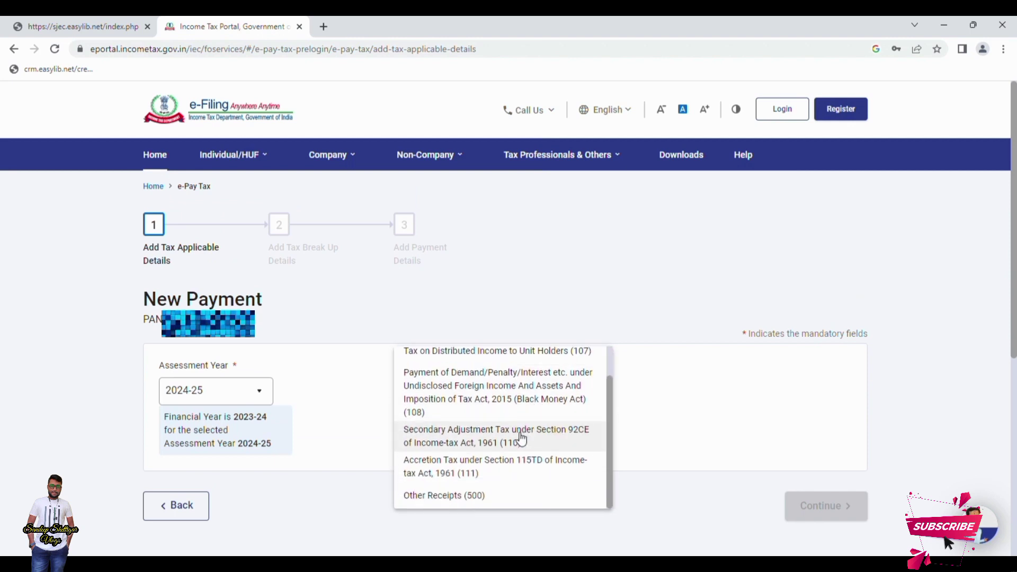
left_click(461, 496)
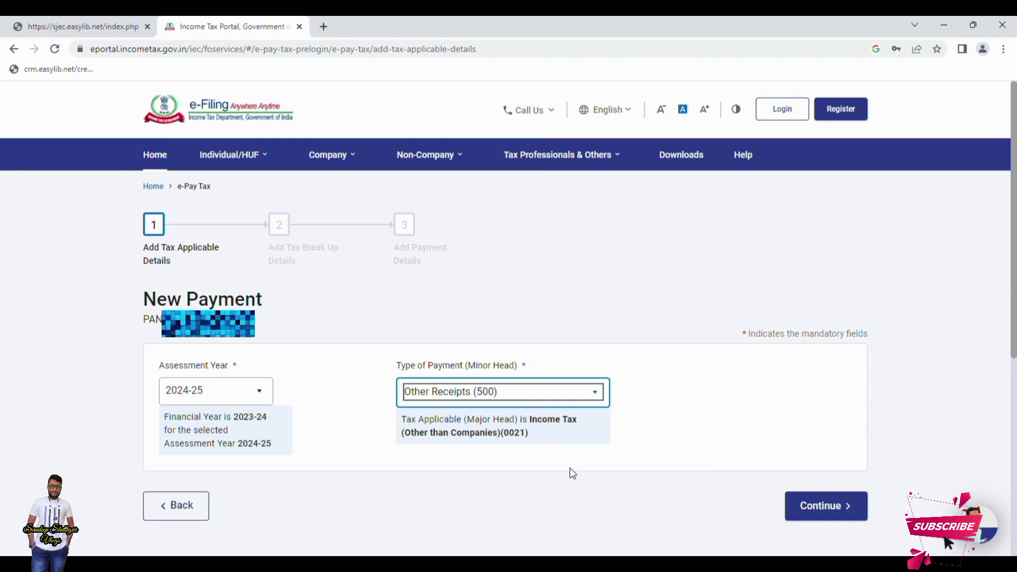
Review the tax break-up with ₹1,000 under Others and continue to payment mode selection
left_click(846, 513)
scroll(840, 511, "down", 5)
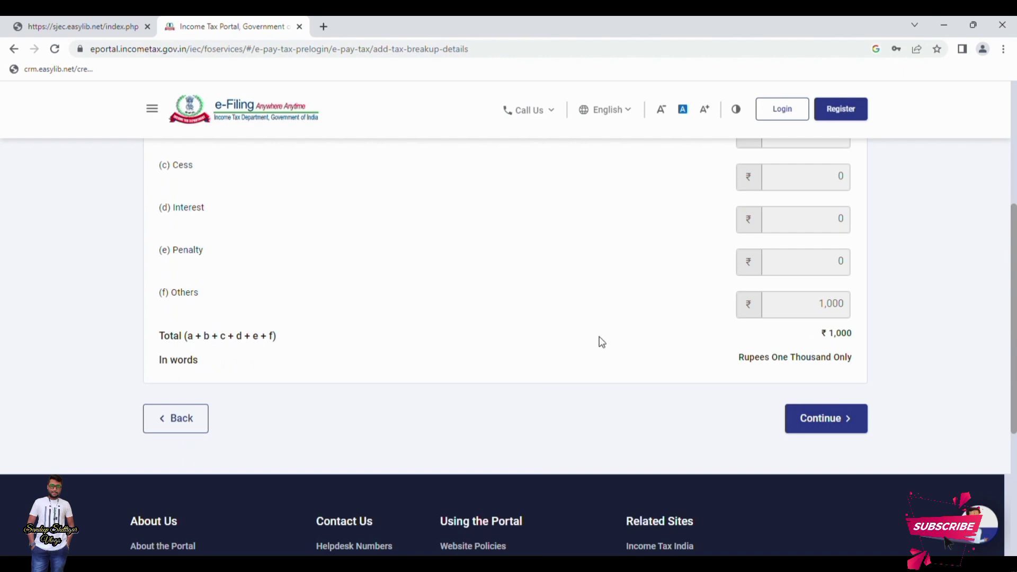
scroll(910, 417, "up", 2)
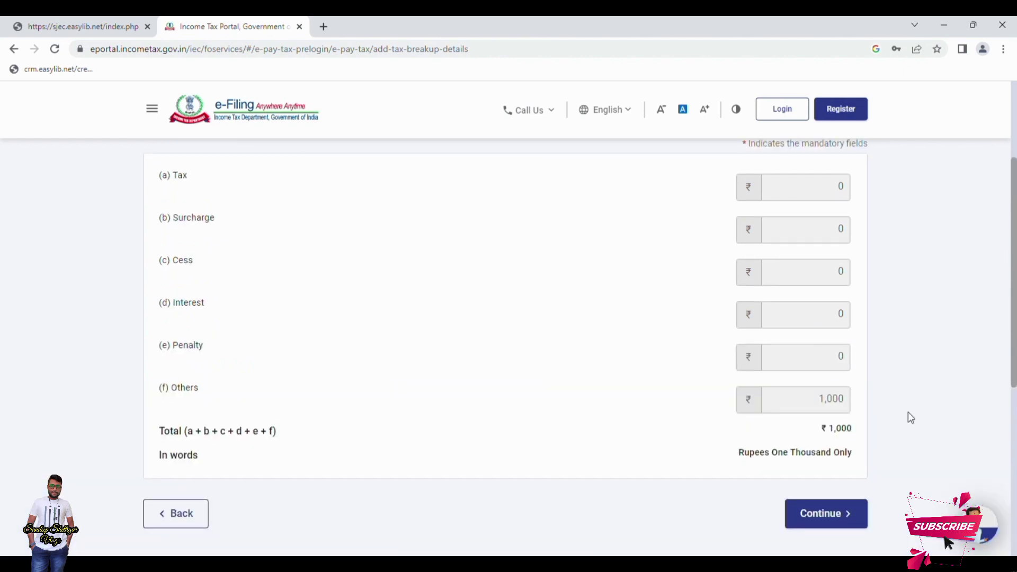
left_click(844, 515)
scroll(367, 311, "down", 3)
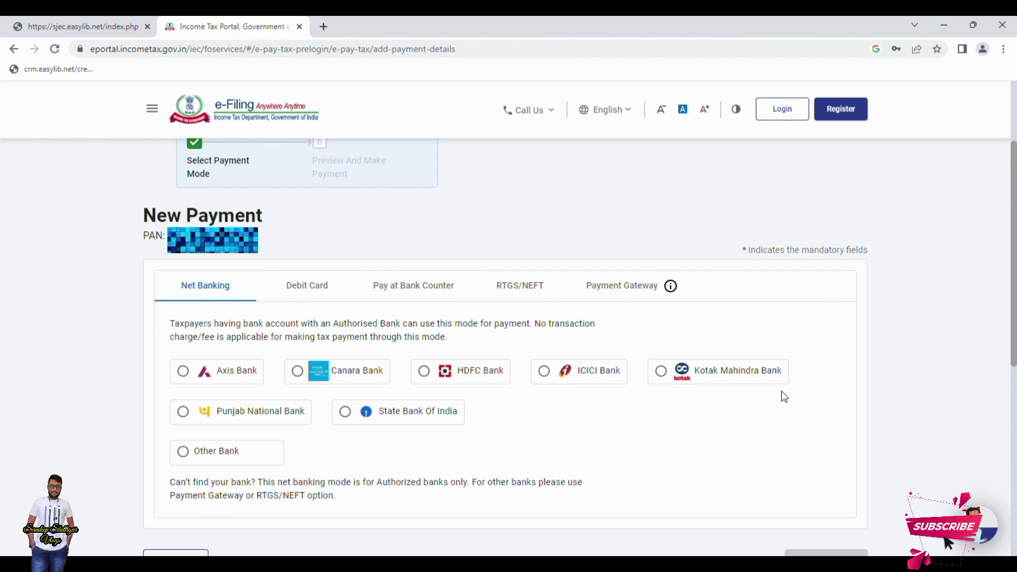
Browse the Debit Card, Bank Counter and RTGS/NEFT options, then select Payment Gateway with HDFC Bank
left_click(323, 299)
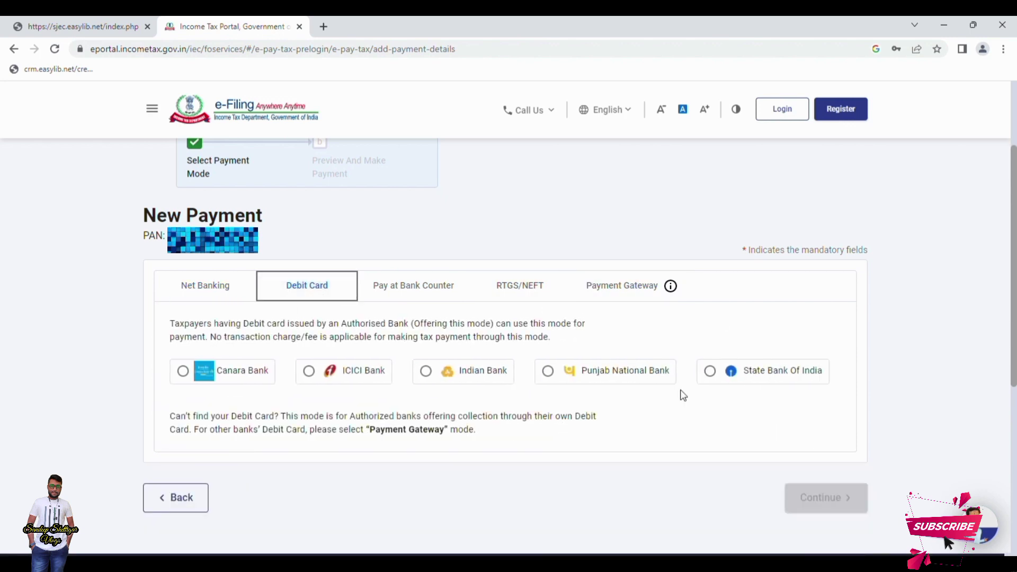
left_click(371, 291)
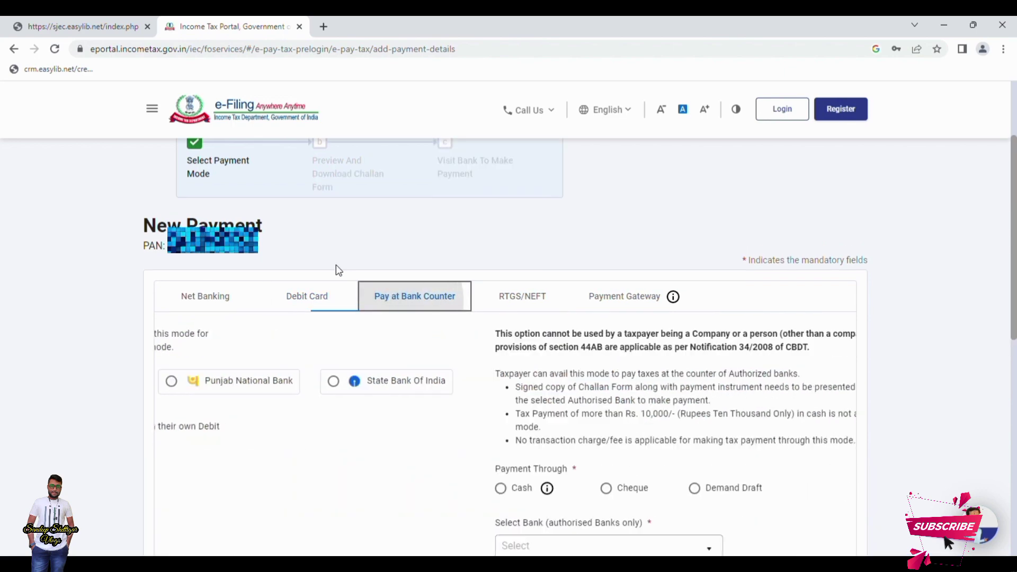
left_click(550, 307)
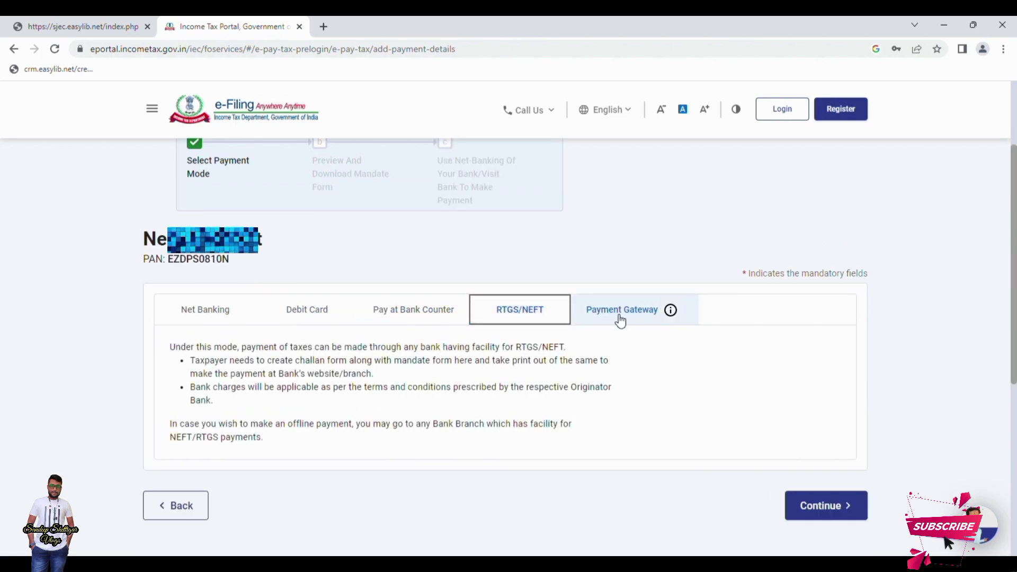
left_click(593, 312)
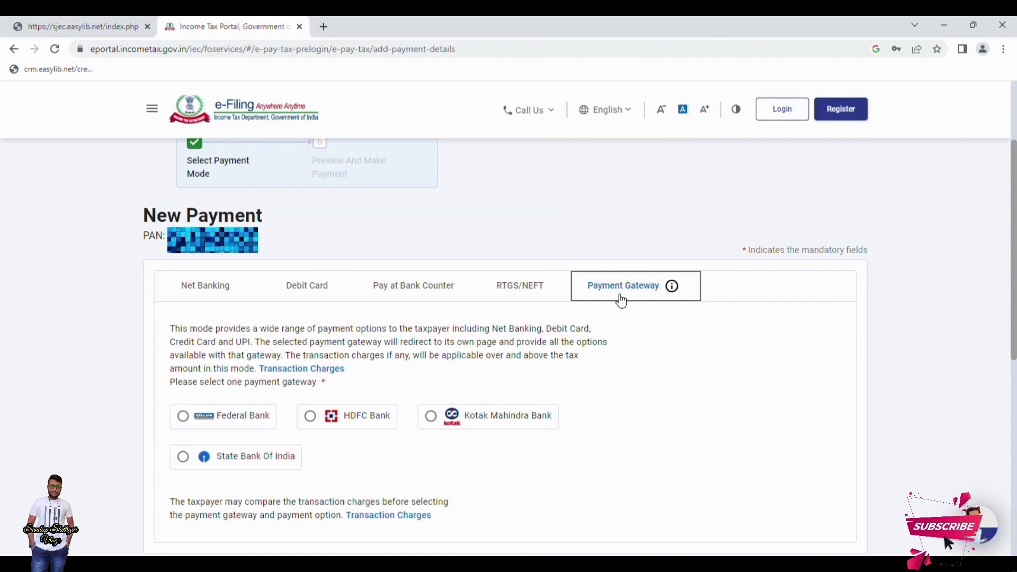
scroll(621, 300, "down", 2)
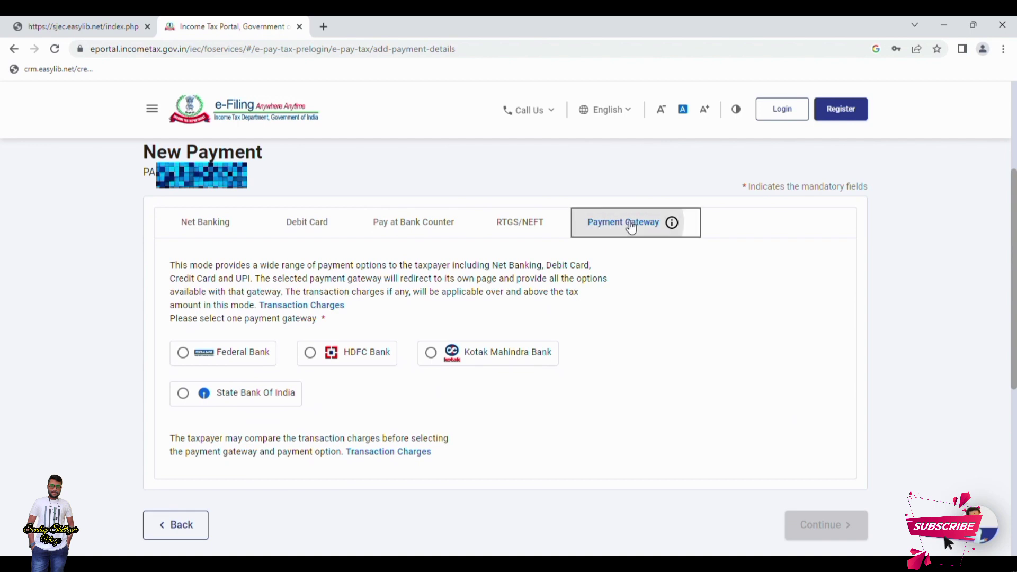
left_click(311, 354)
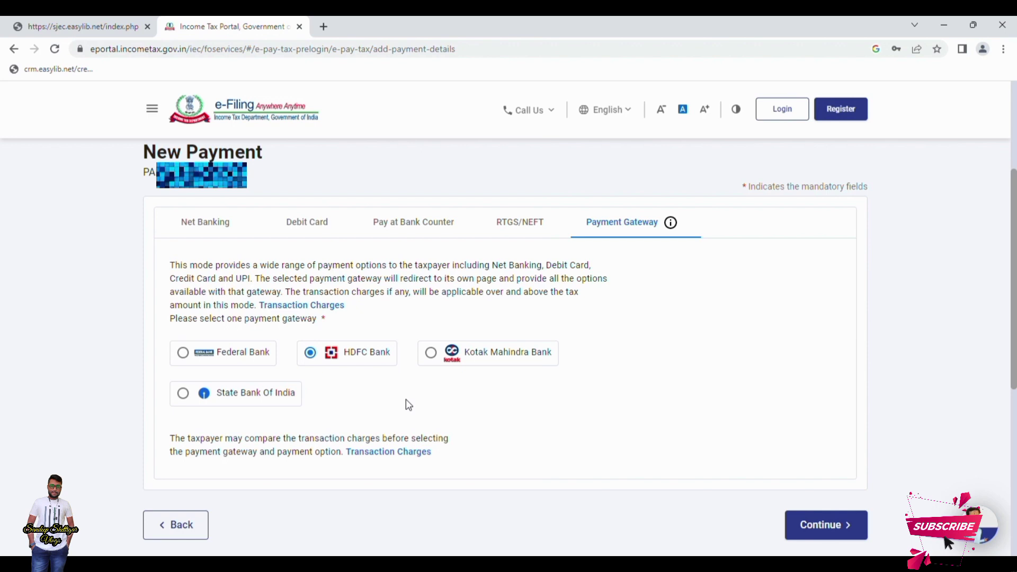
Continue to the Preview page and scroll down to the ₹1,000 tax break-up and Pay Now
left_click(821, 525)
scroll(590, 408, "down", 3)
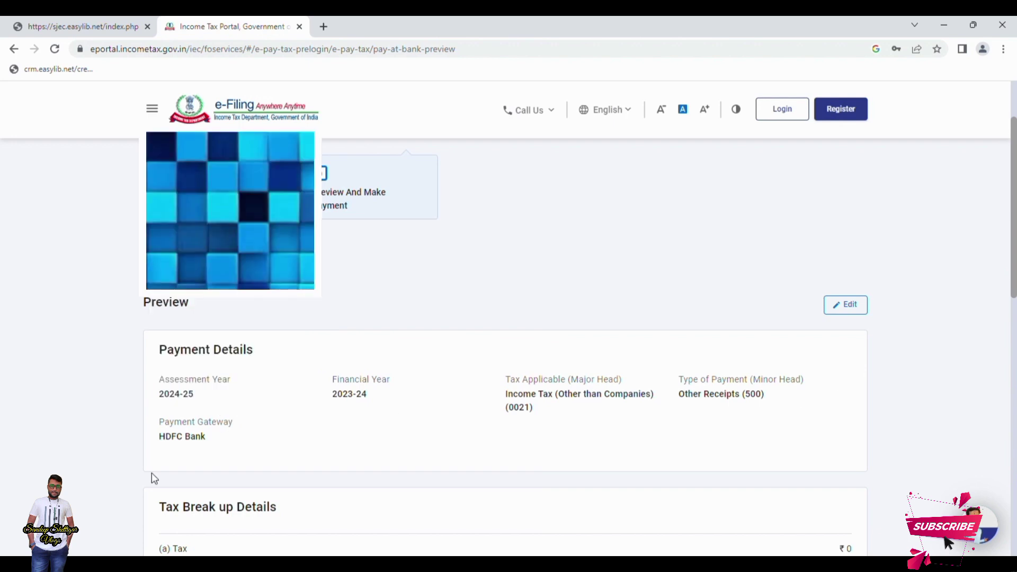
scroll(205, 437, "down", 6)
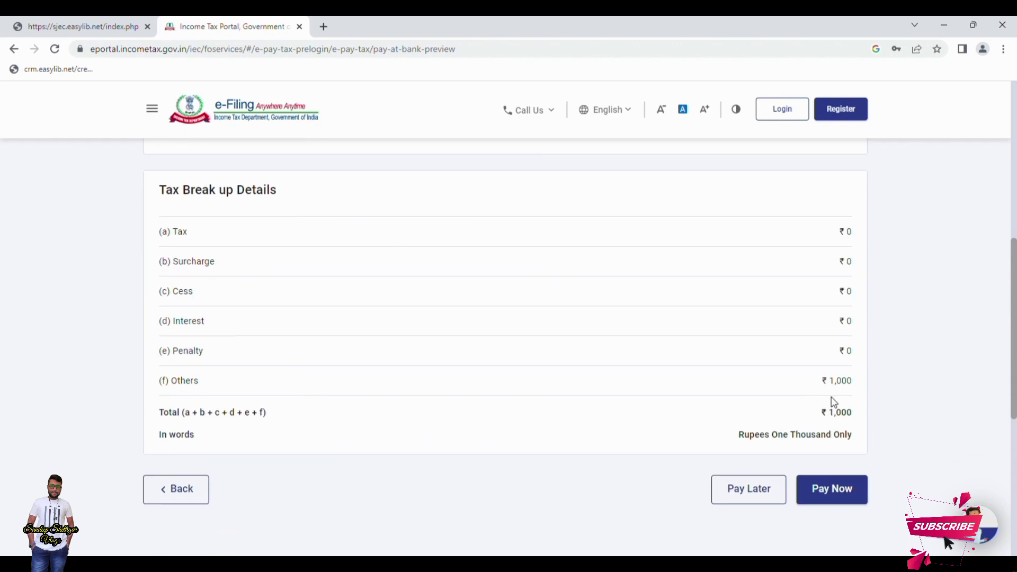
Choose Pay Now, agree to the e-Pay Tax terms, and submit the ₹1,000 payment to the bank
left_click(843, 499)
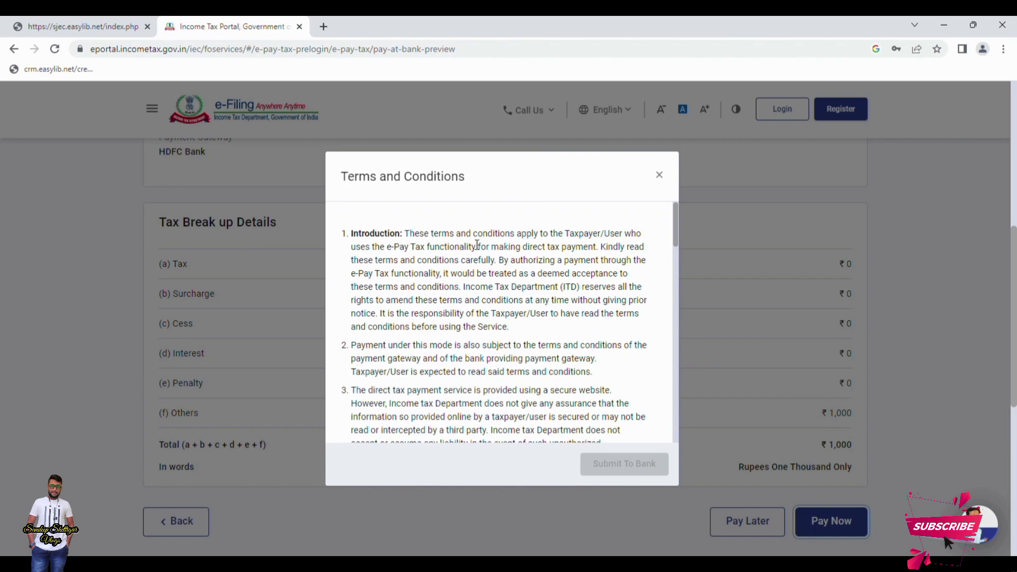
scroll(477, 245, "down", 1)
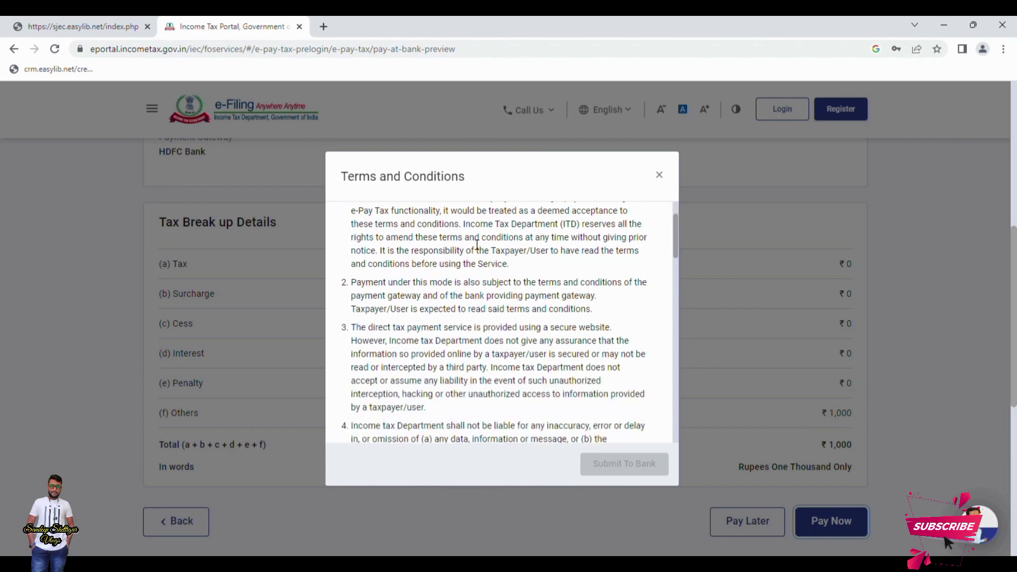
scroll(476, 244, "down", 3)
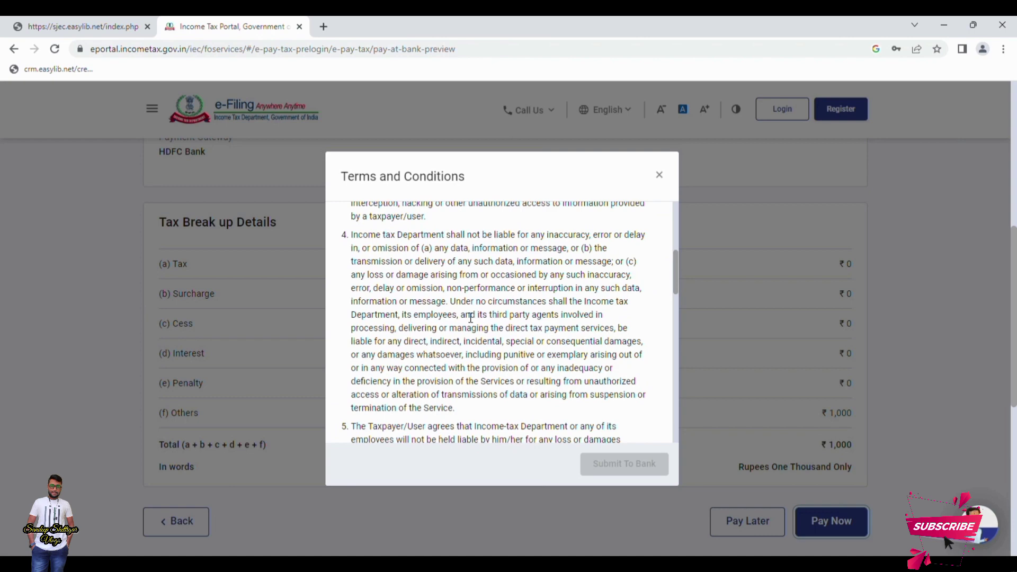
scroll(470, 318, "down", 9)
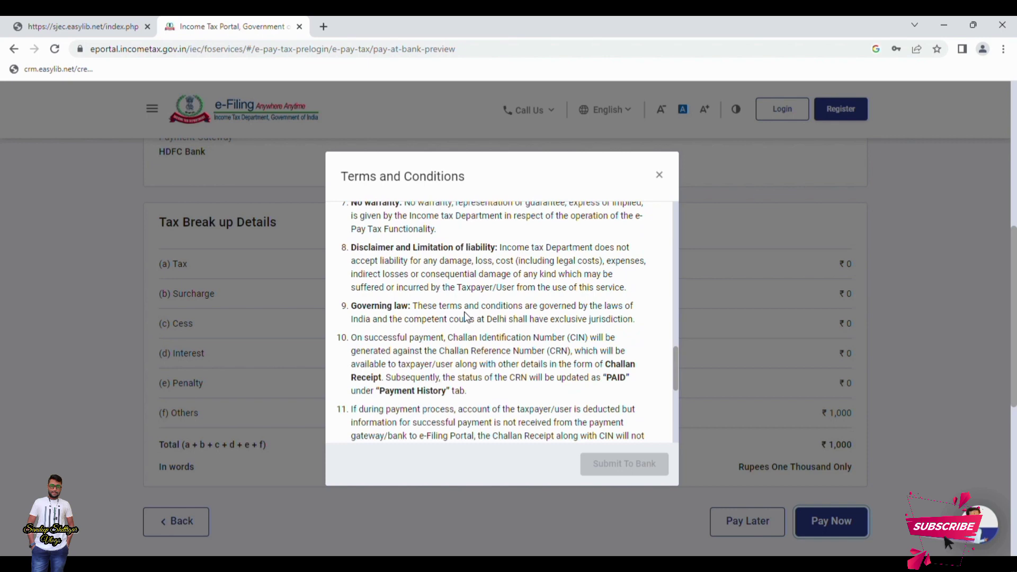
scroll(465, 316, "down", 5)
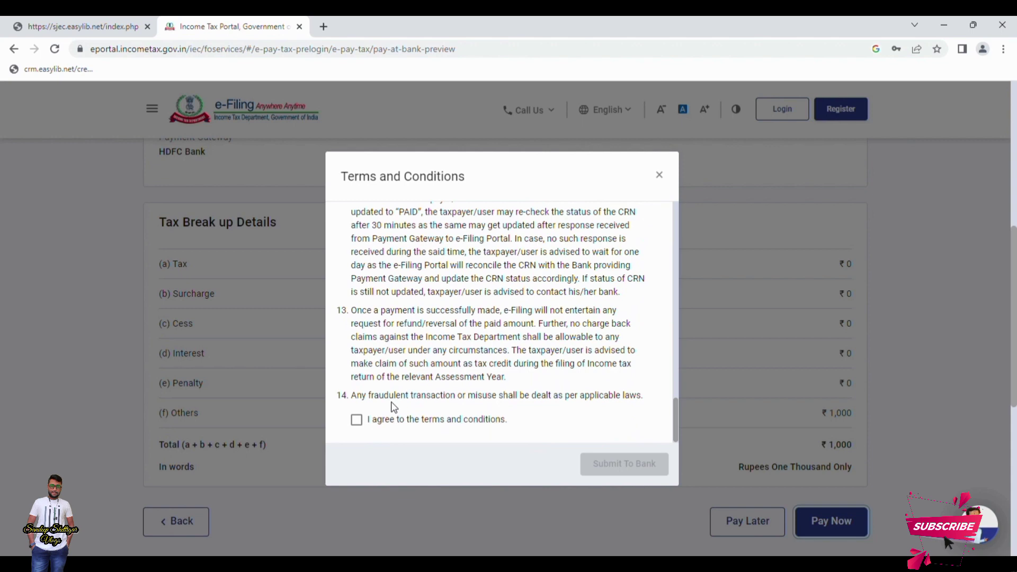
left_click(362, 422)
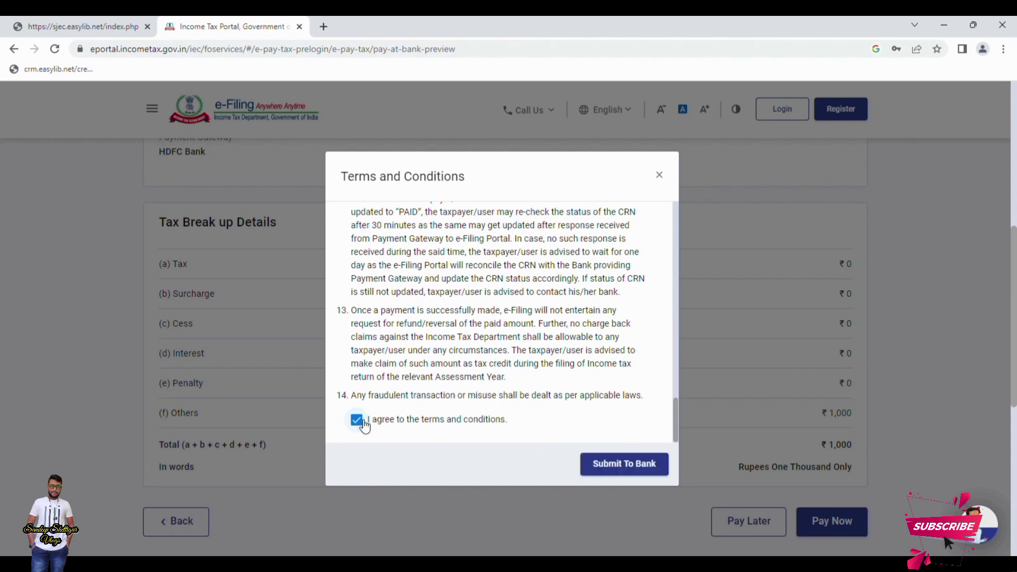
left_click(646, 470)
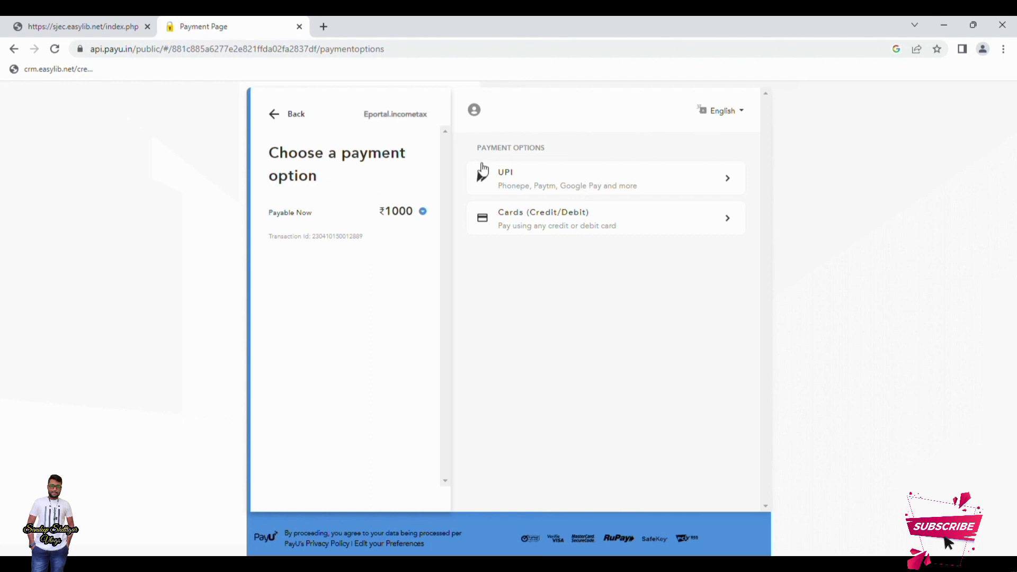
left_click(604, 188)
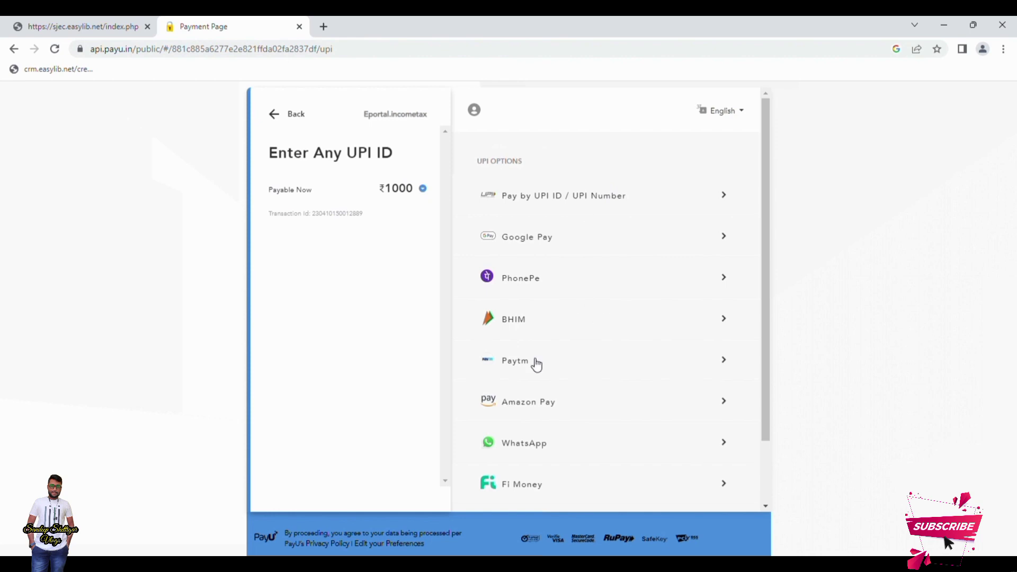
scroll(558, 411, "down", 1)
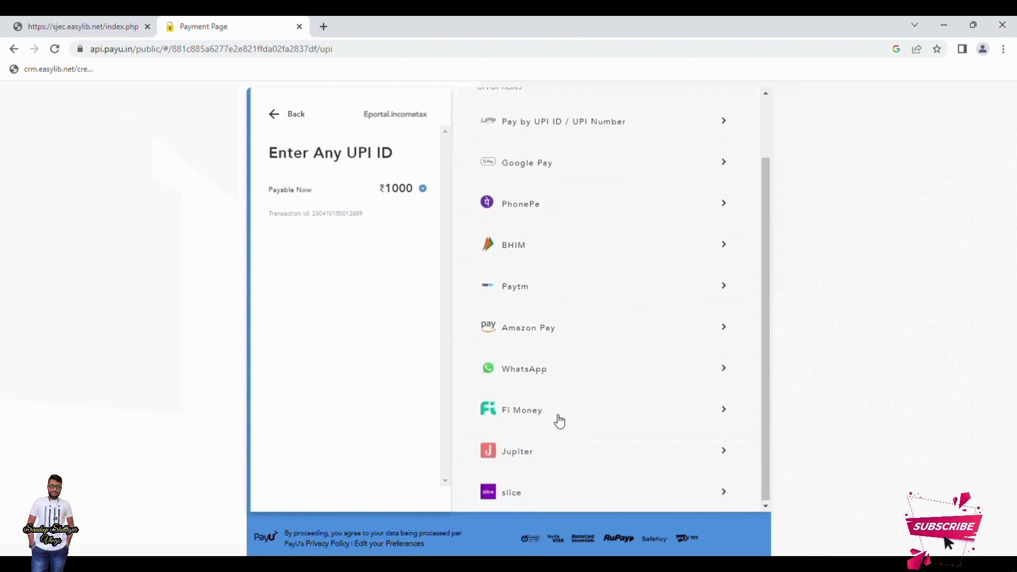
scroll(555, 413, "up", 2)
scroll(566, 212, "down", 1)
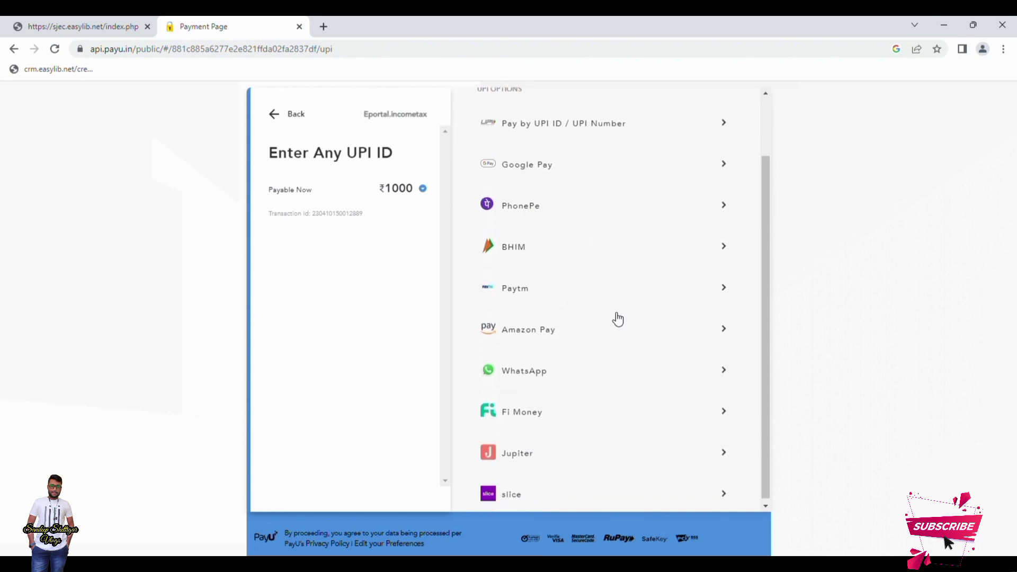
scroll(673, 162, "up", 1)
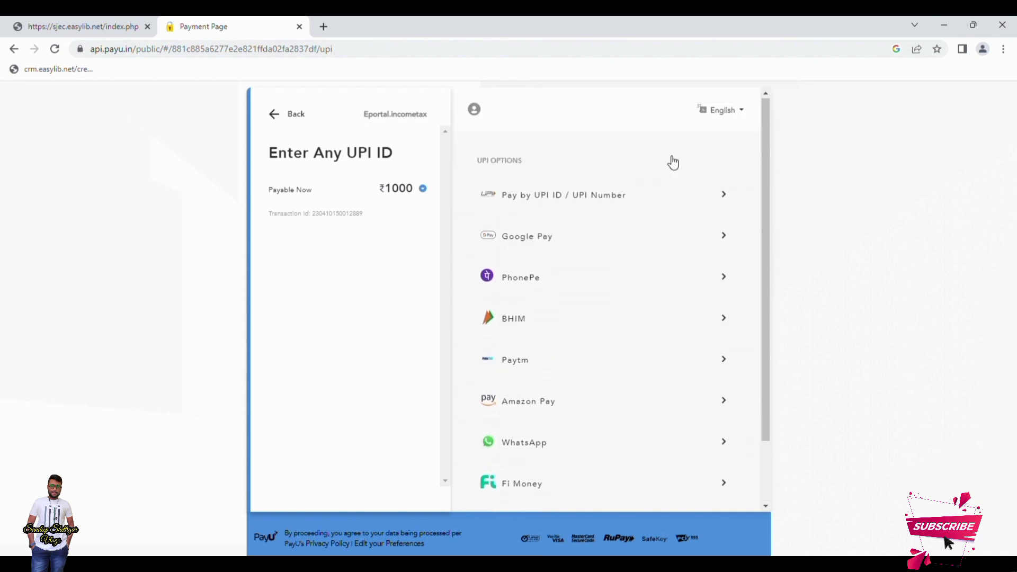
left_click(682, 195)
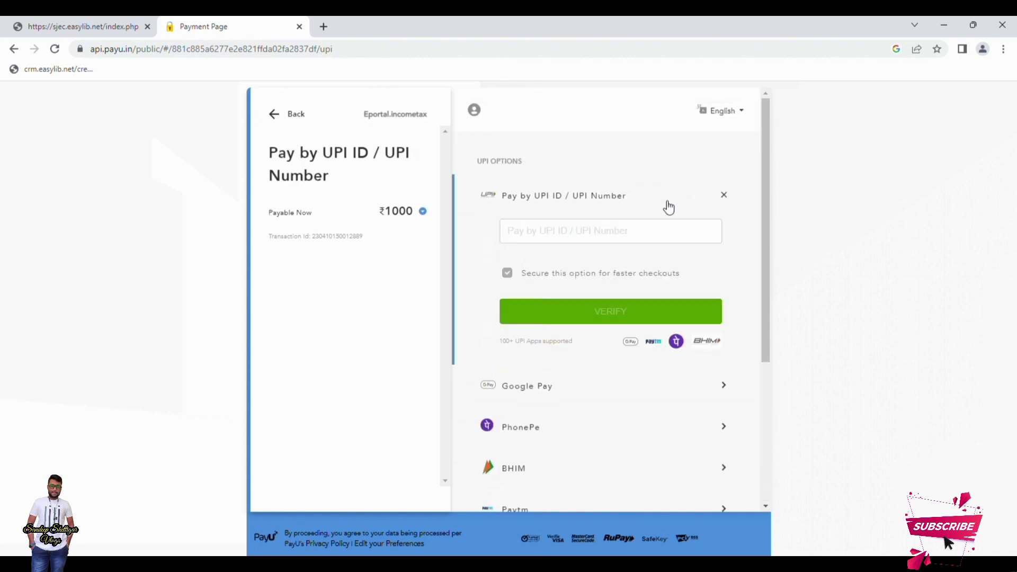
scroll(551, 268, "down", 3)
scroll(561, 294, "up", 3)
left_click(698, 178)
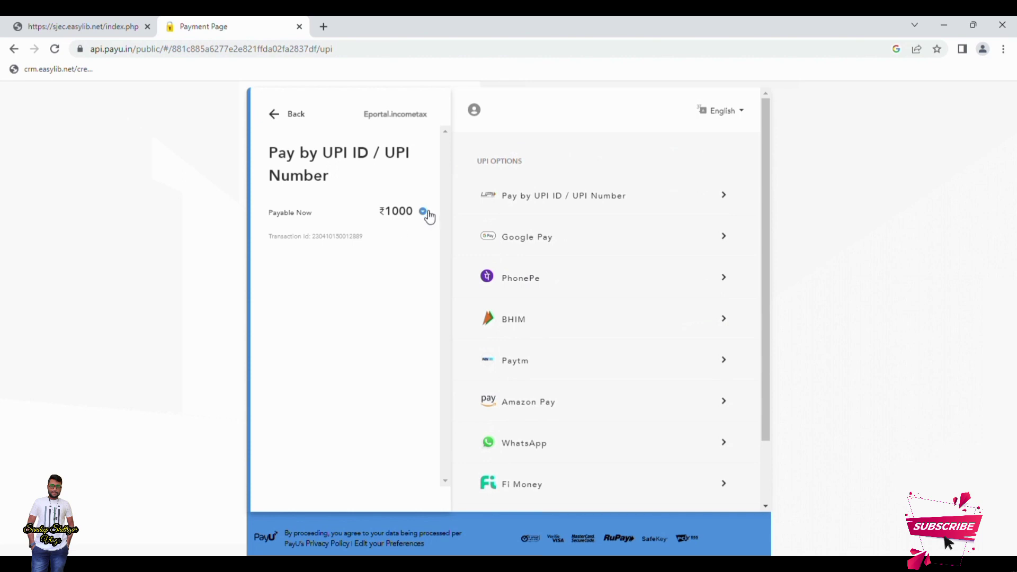
scroll(762, 275, "down", 2)
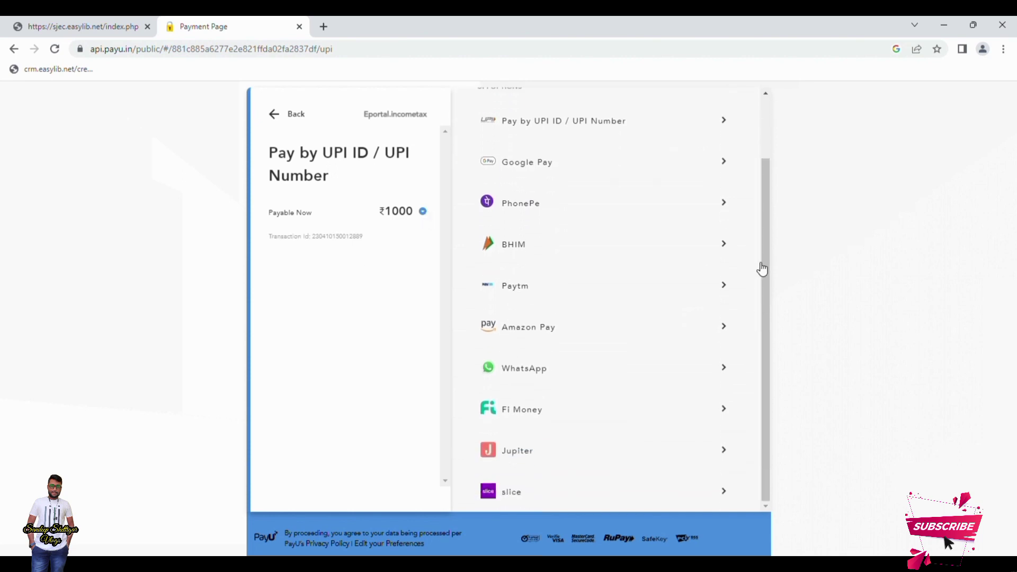
left_click_drag(761, 297, 761, 201)
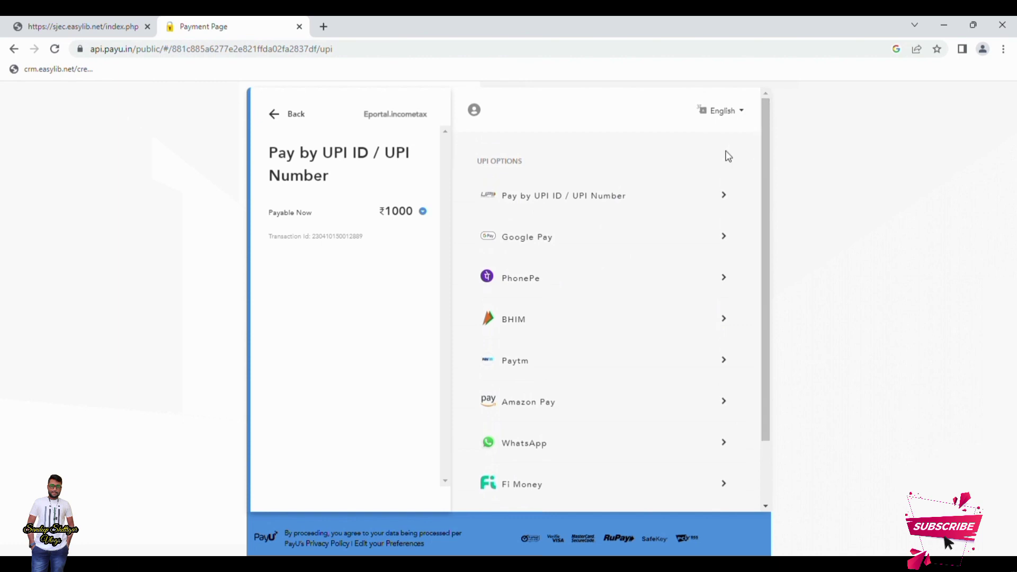
left_click(331, 121)
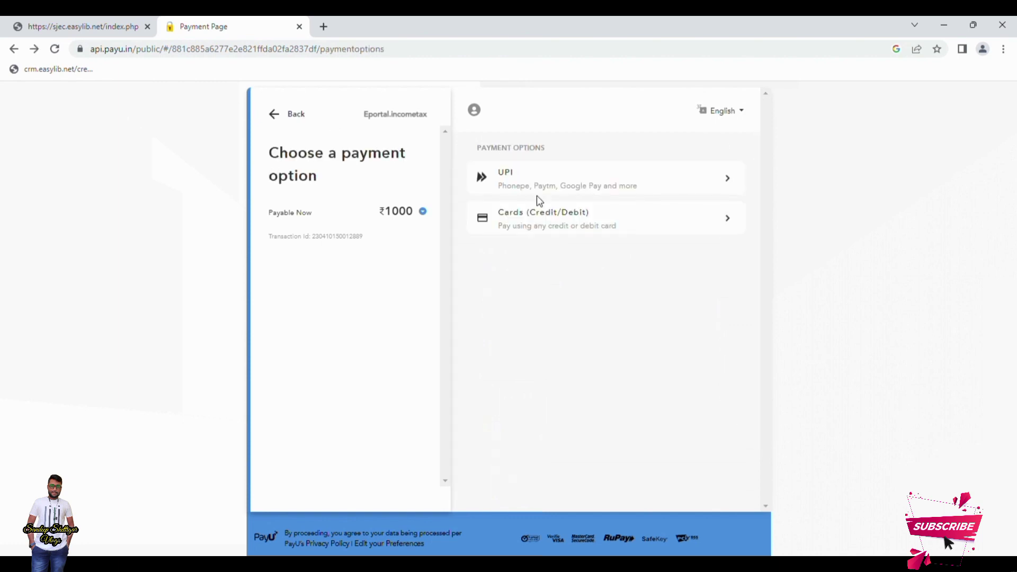
Pay by card with the RuPay card number, expiry, CVV and cardholder name, proceeding without saving the card
left_click(612, 217)
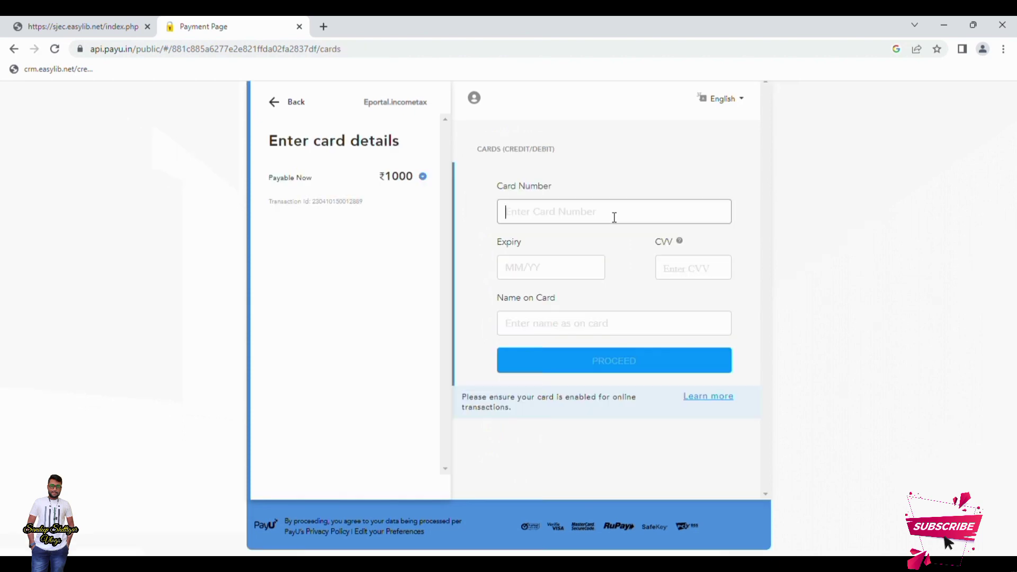
key("ctrl+v")
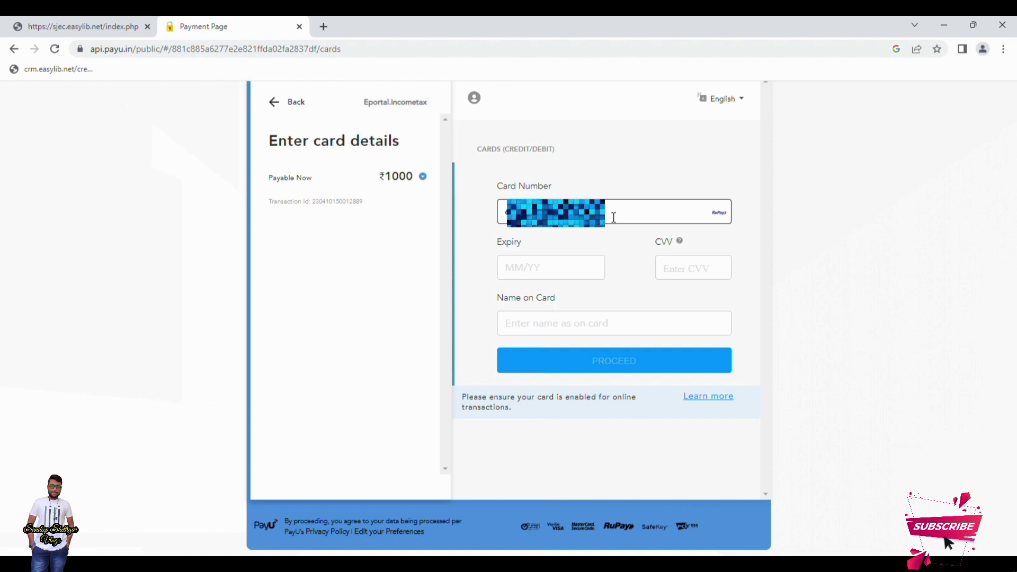
type("02")
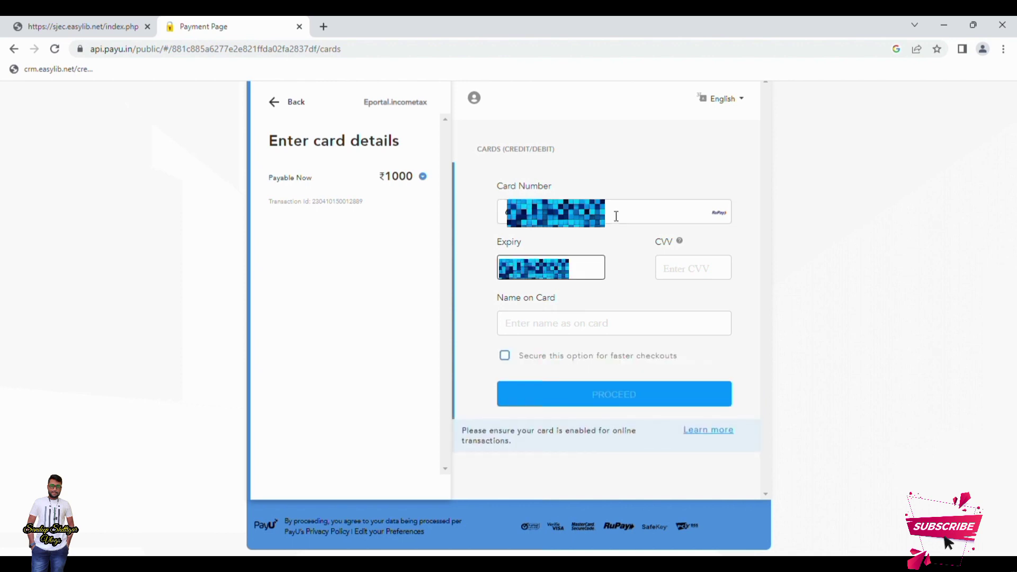
key("Tab")
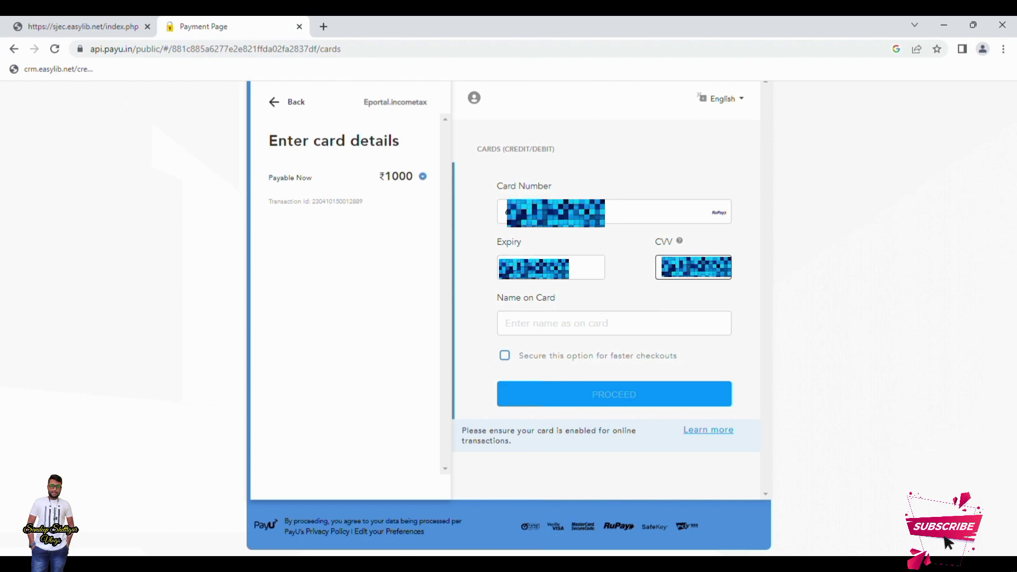
key("Tab")
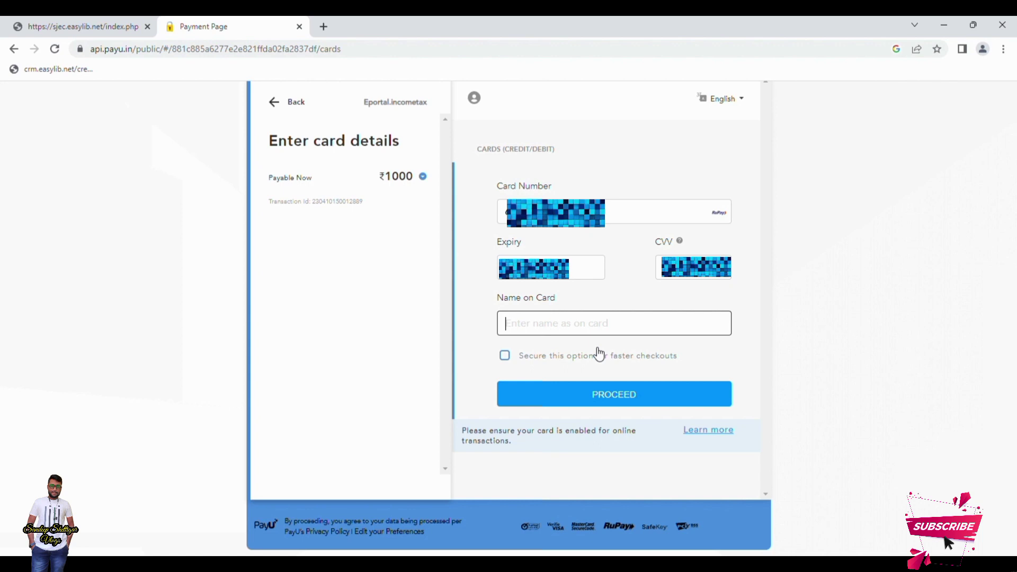
type("SANDEEP")
left_click(614, 401)
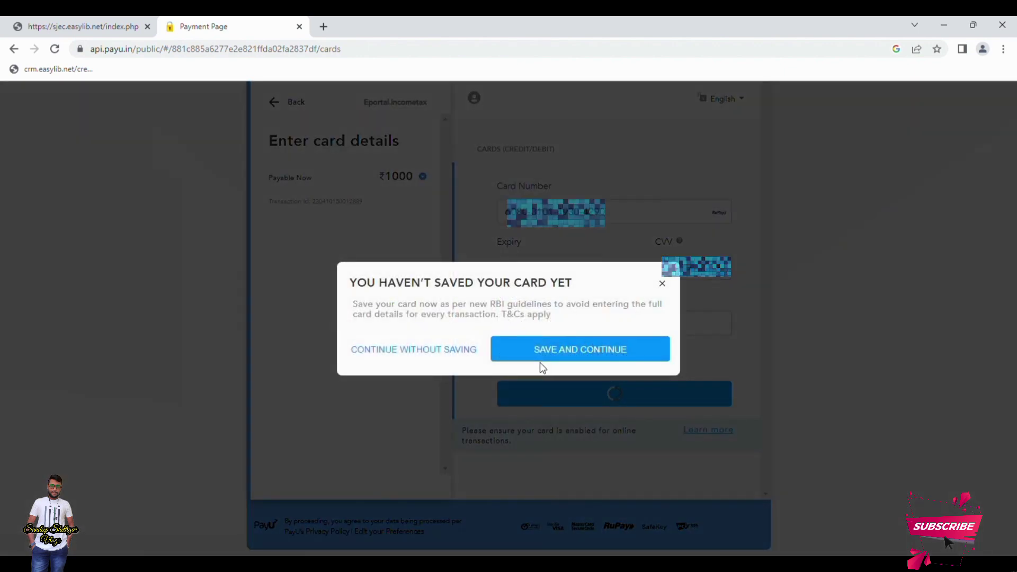
left_click(405, 351)
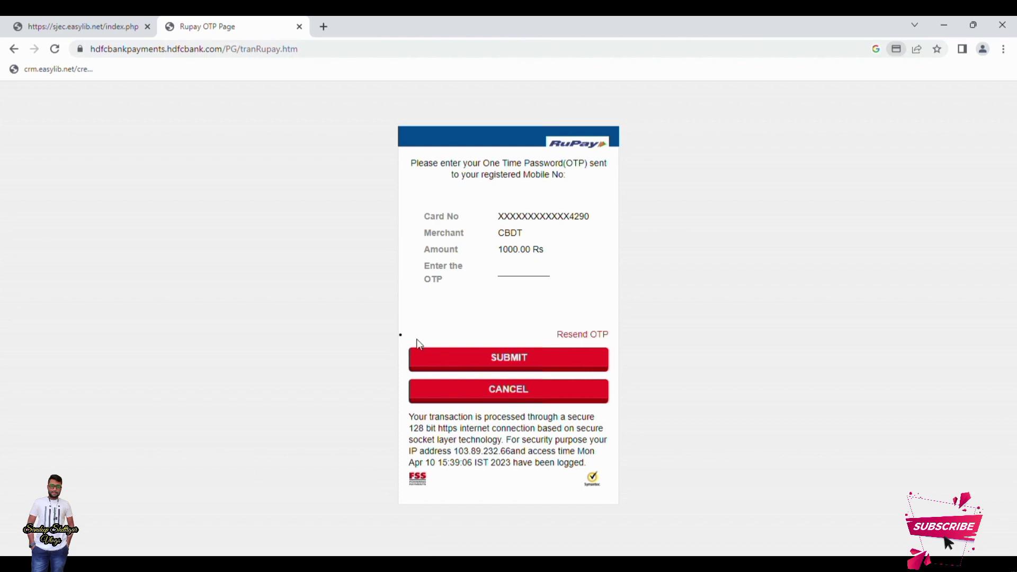
Paste the SMS one-time password for the 1000.00 Rs RuPay payment and submit it
left_click(521, 276)
key("ctrl+v")
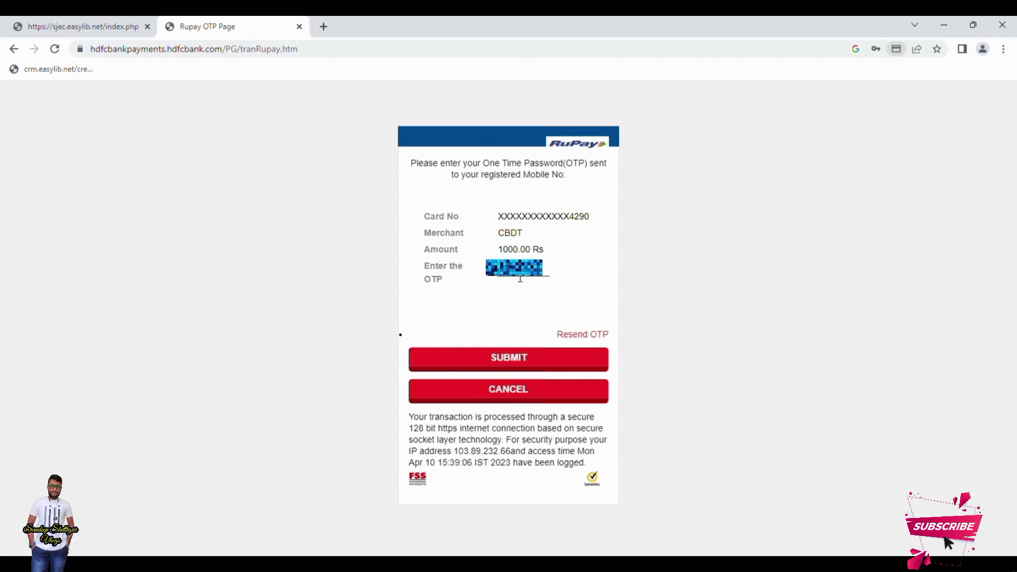
left_click(525, 357)
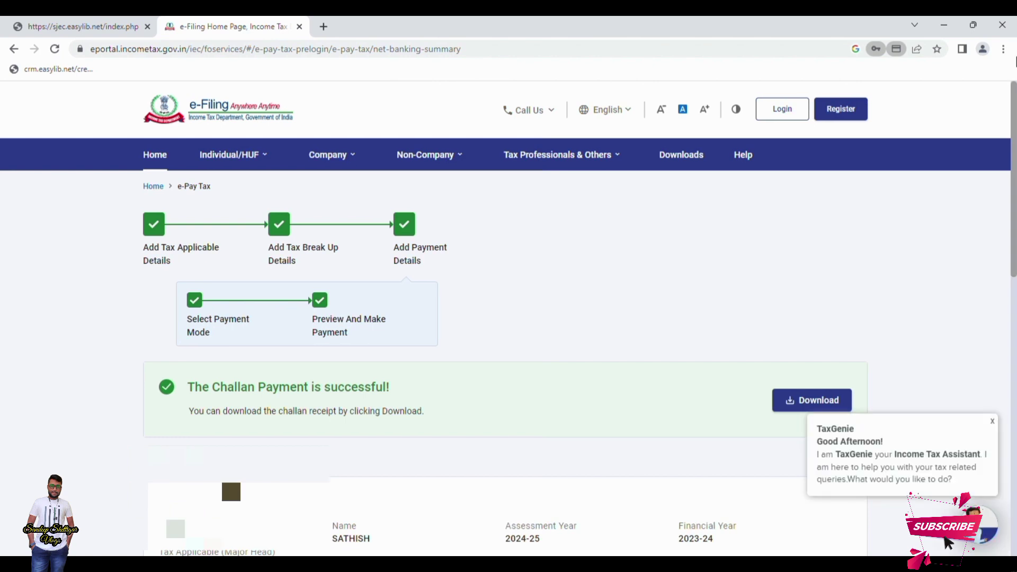
Download the challan receipt PDF, look through it, then close its tab
left_click(842, 401)
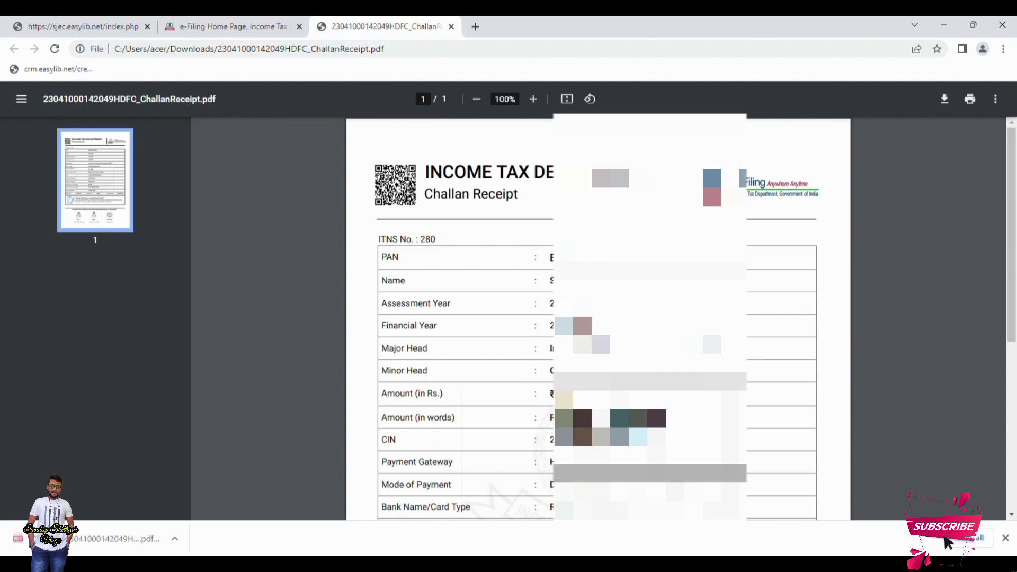
scroll(599, 317, "down", 5)
scroll(599, 318, "up", 5)
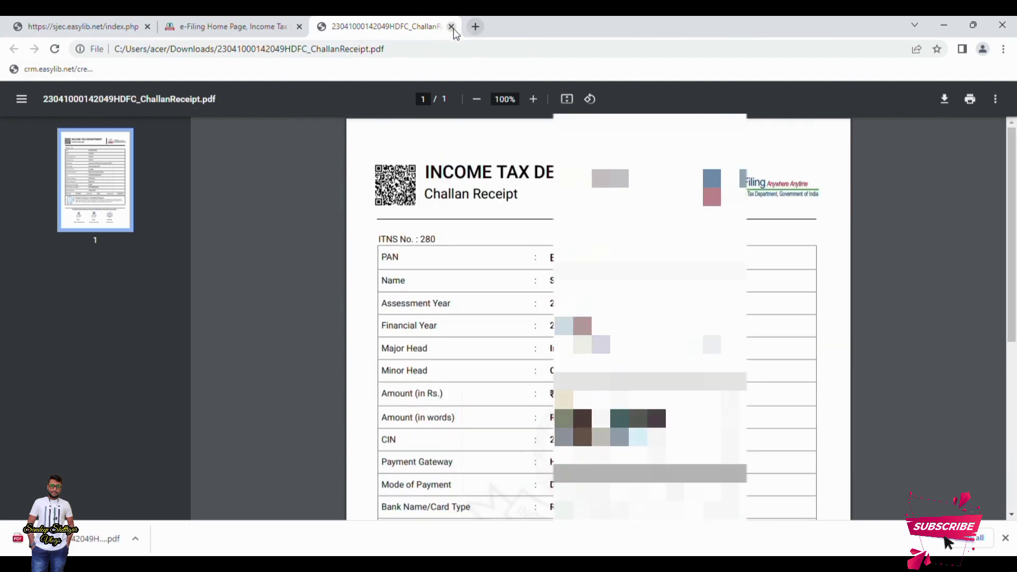
left_click(452, 27)
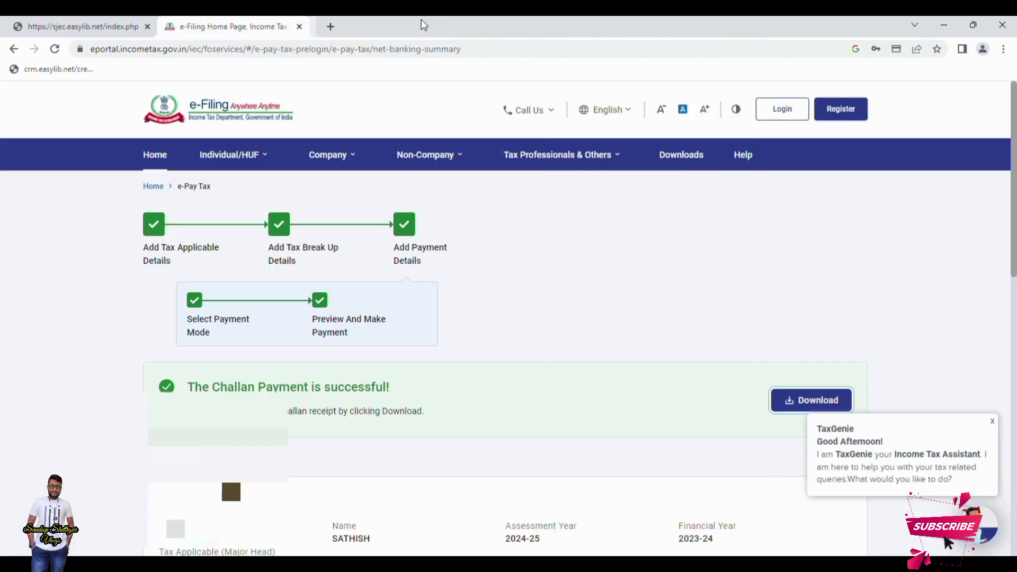